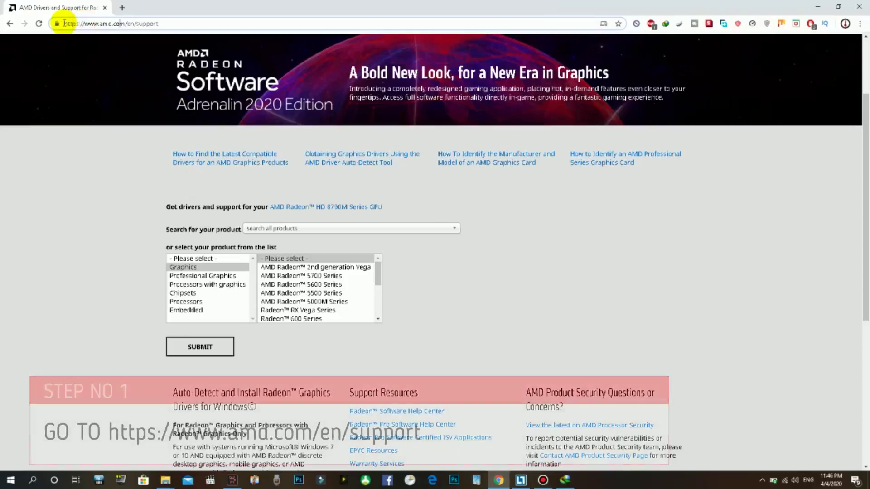
# Step: Choose Radeon HD > HD 8000M Series > HD 8790M Series and submit to open its drivers page
pyautogui.moveTo(64, 23); pyautogui.dragTo(172, 22)
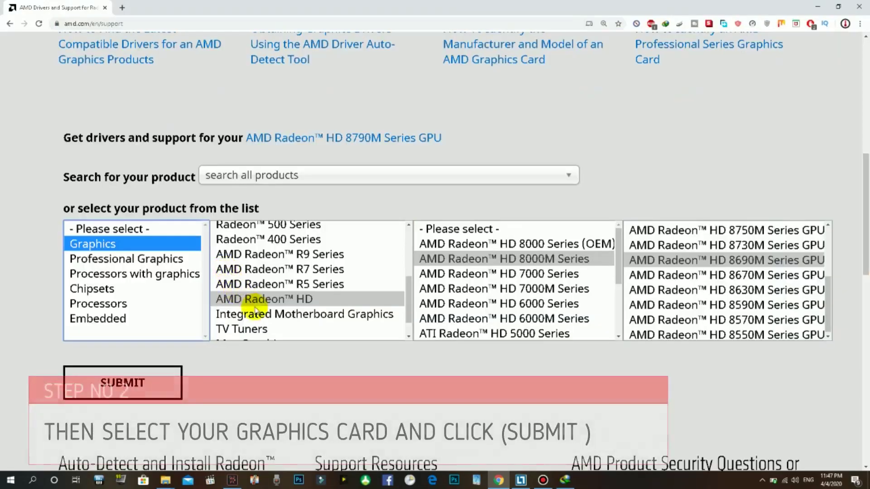
pyautogui.click(267, 300)
pyautogui.click(526, 261)
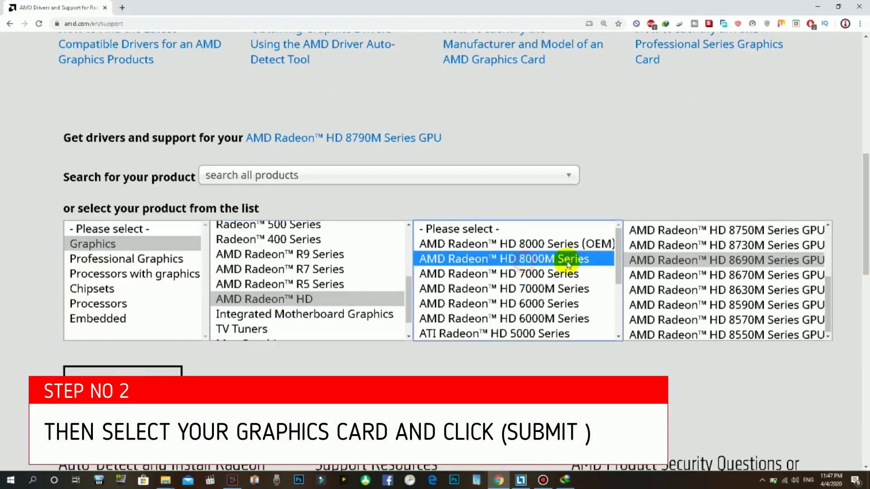
pyautogui.click(776, 263)
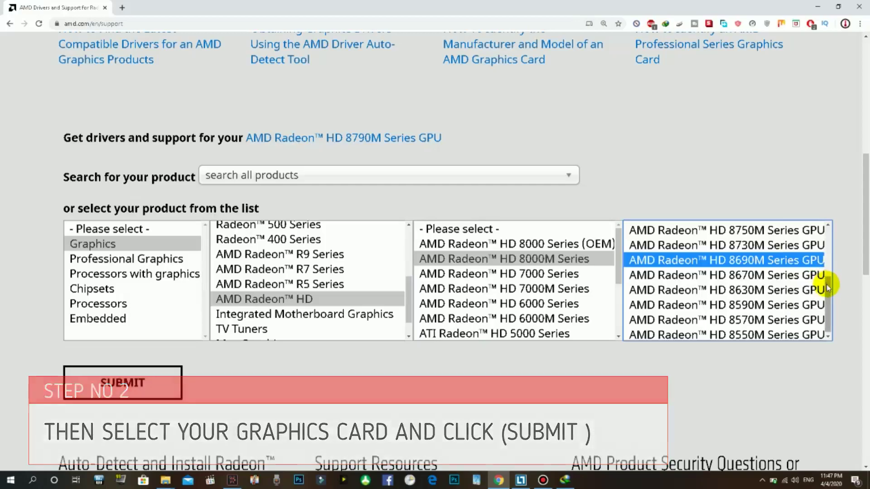
pyautogui.scroll(1, 826, 277)
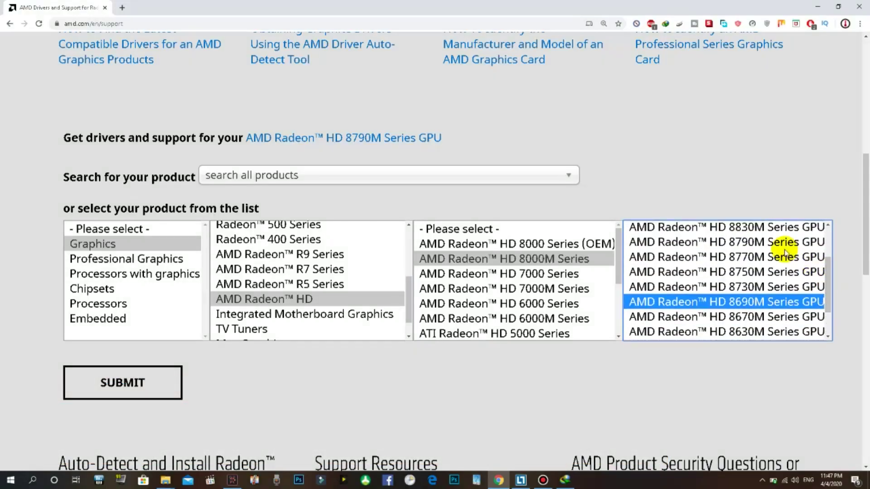
pyautogui.click(787, 245)
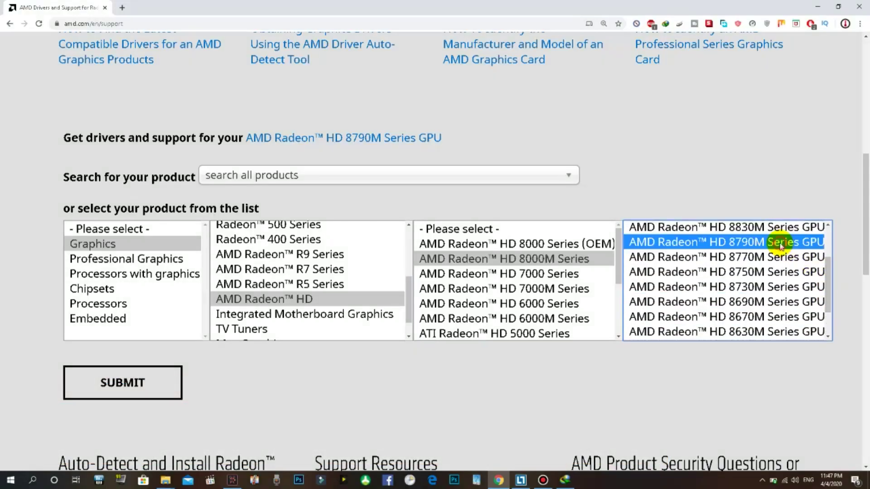
pyautogui.click(132, 384)
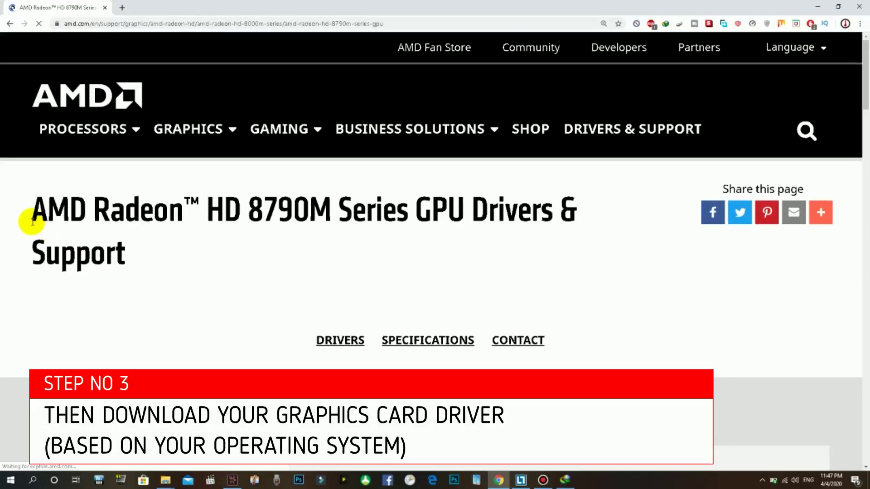
# Step: Download the Radeon Software Adrenalin 2020 Edition driver from the HD 8790M page and confirm the download
pyautogui.moveTo(31, 220); pyautogui.dragTo(573, 247)
pyautogui.moveTo(863, 95); pyautogui.dragTo(866, 149)
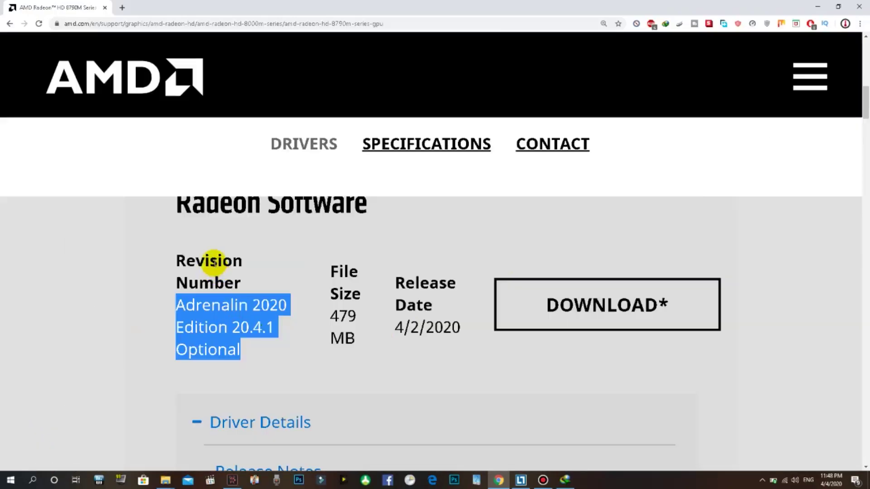
pyautogui.click(207, 260)
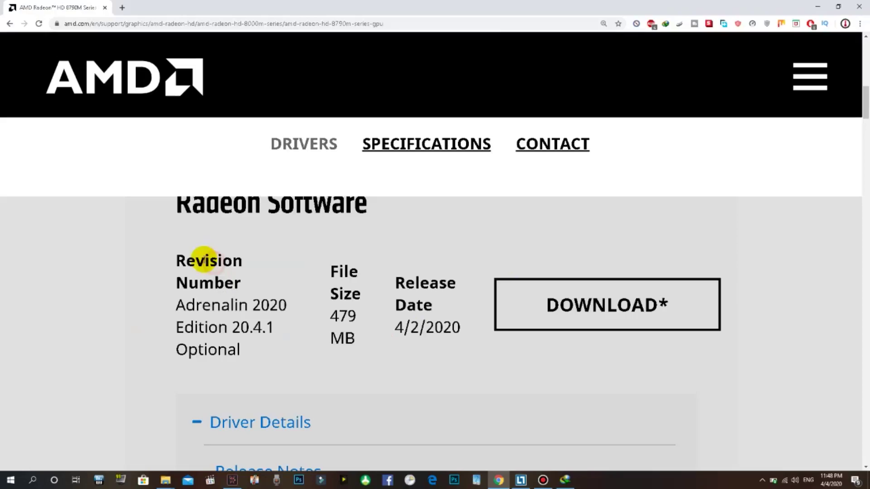
pyautogui.moveTo(172, 259); pyautogui.dragTo(286, 352)
pyautogui.click(566, 304)
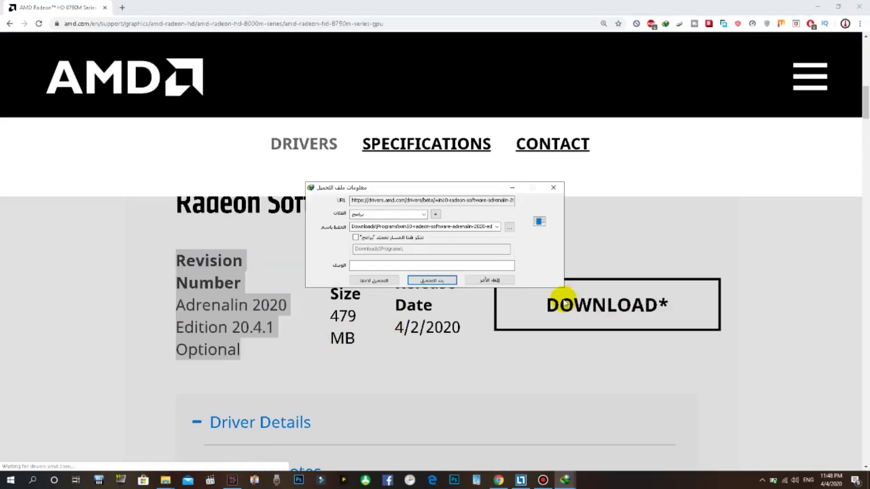
pyautogui.click(435, 281)
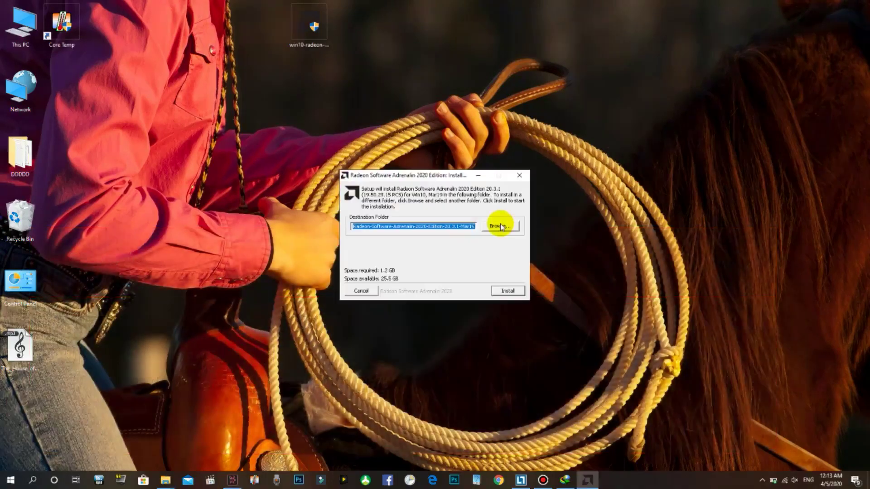
# Step: Set the Desktop as the extraction folder and start unpacking the Radeon Software package
pyautogui.click(500, 225)
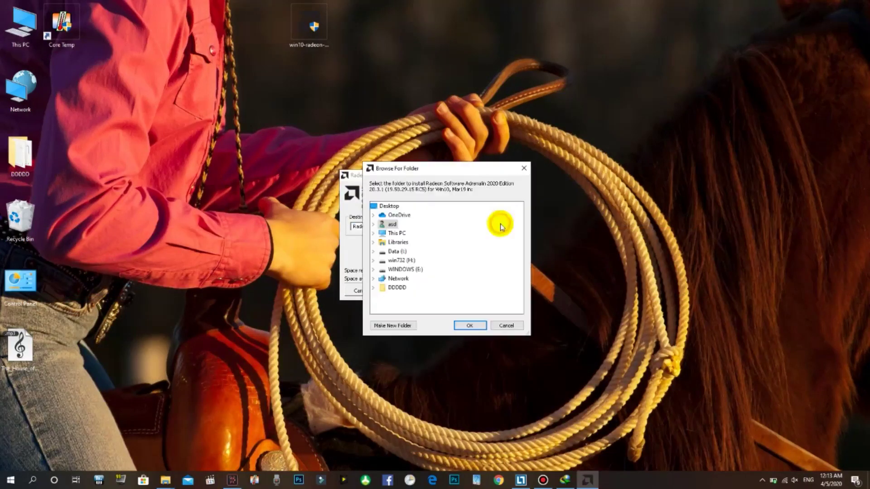
pyautogui.click(386, 207)
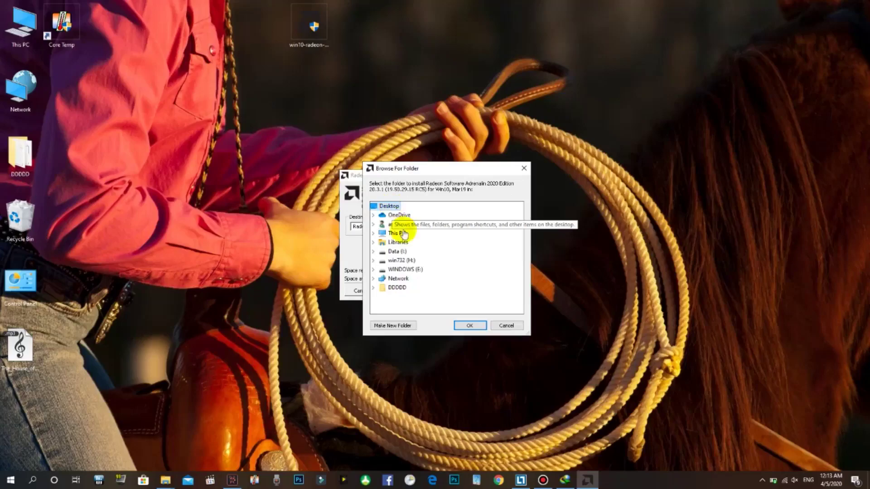
pyautogui.click(473, 324)
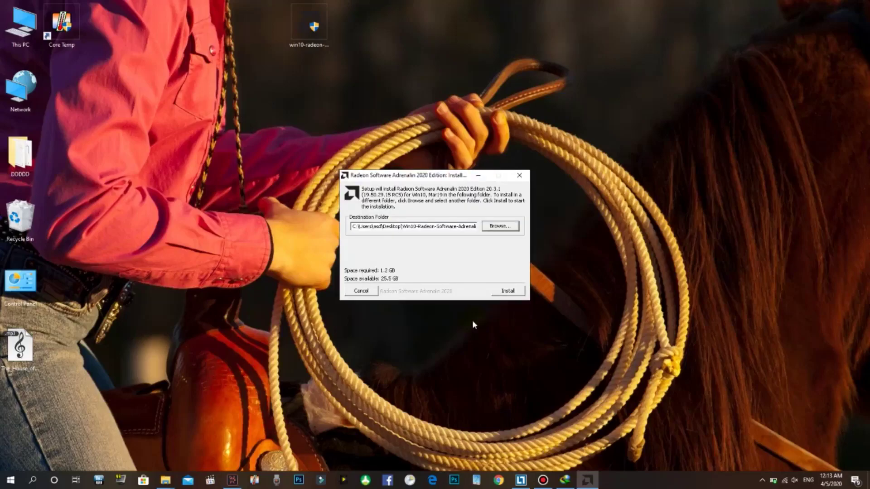
pyautogui.click(512, 291)
pyautogui.click(358, 211)
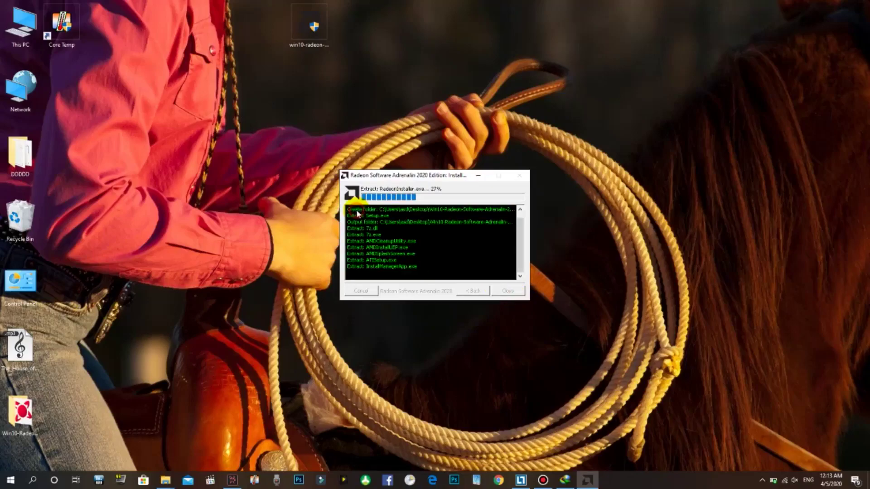
pyautogui.moveTo(379, 172); pyautogui.dragTo(399, 159)
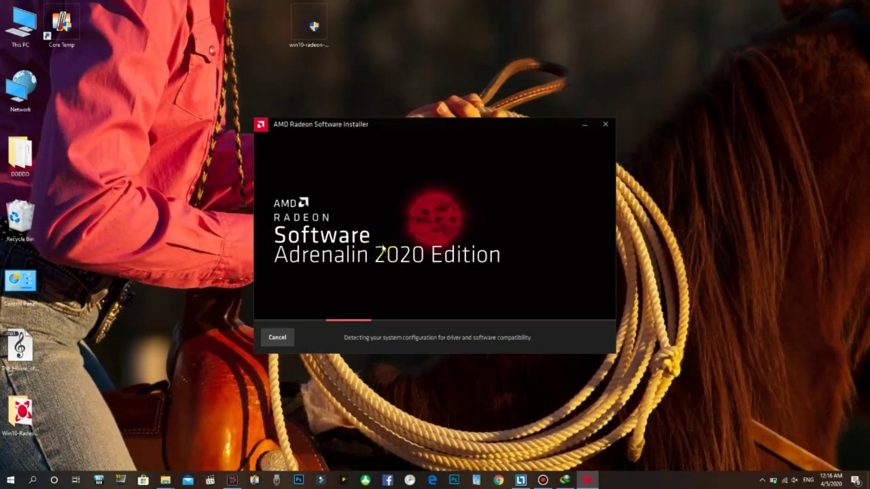
# Step: Cancel the Radeon Software installation and confirm quitting the installer
pyautogui.click(278, 338)
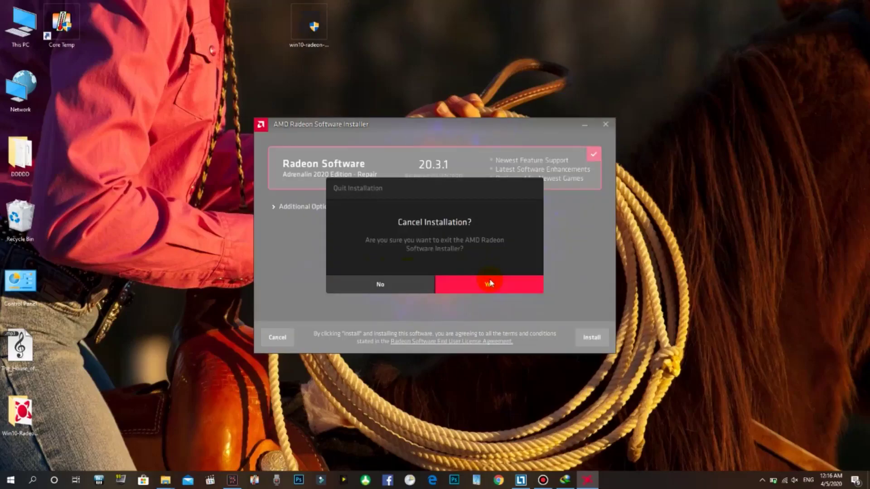
pyautogui.click(490, 283)
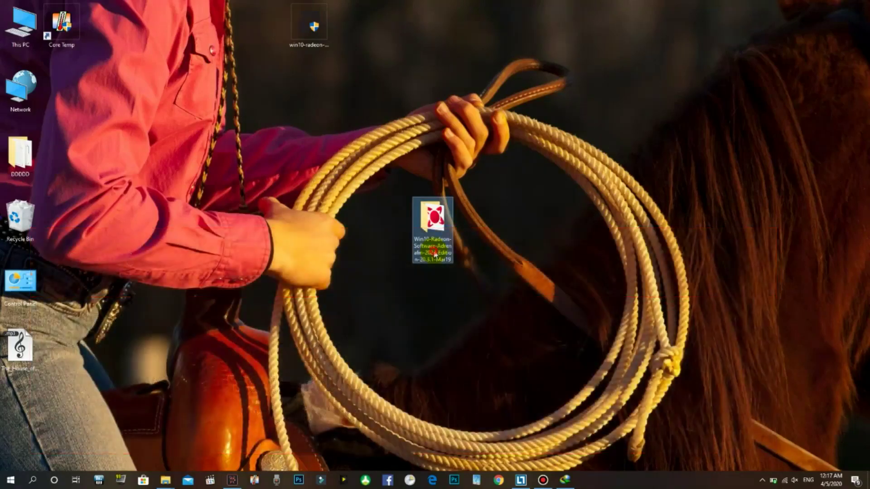
# Step: Run AMDCleanupUtility.exe from the extracted folder's Bin64 and agree to reboot into safe mode
pyautogui.doubleClick(434, 251)
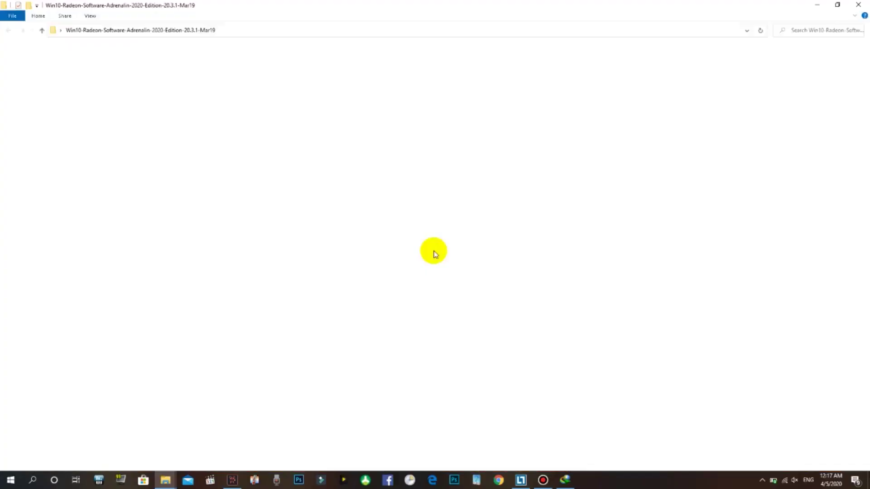
pyautogui.click(90, 17)
pyautogui.click(93, 25)
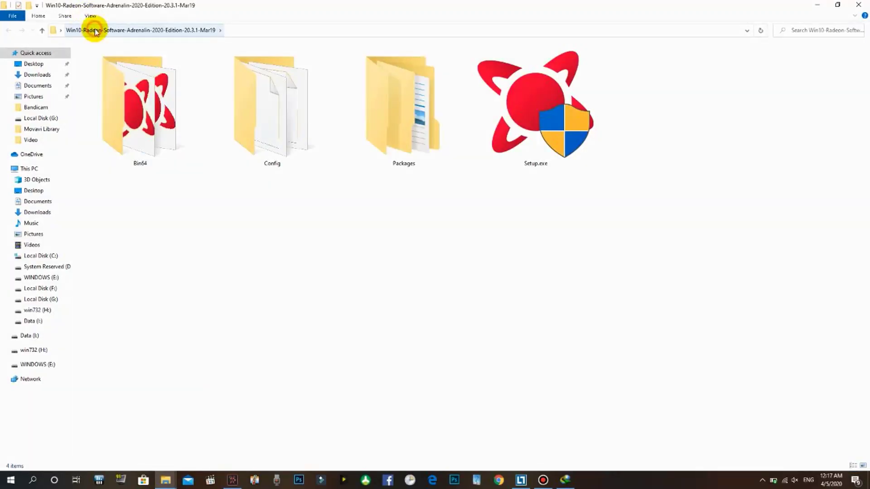
pyautogui.doubleClick(144, 93)
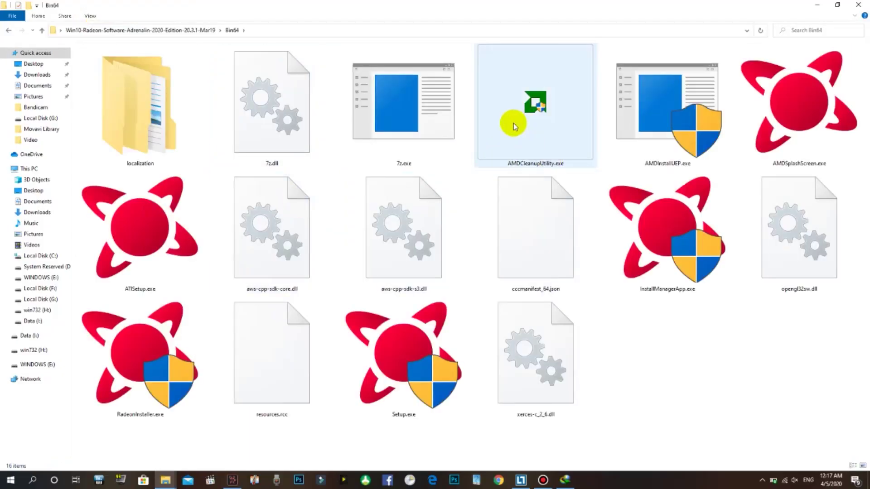
pyautogui.click(534, 122)
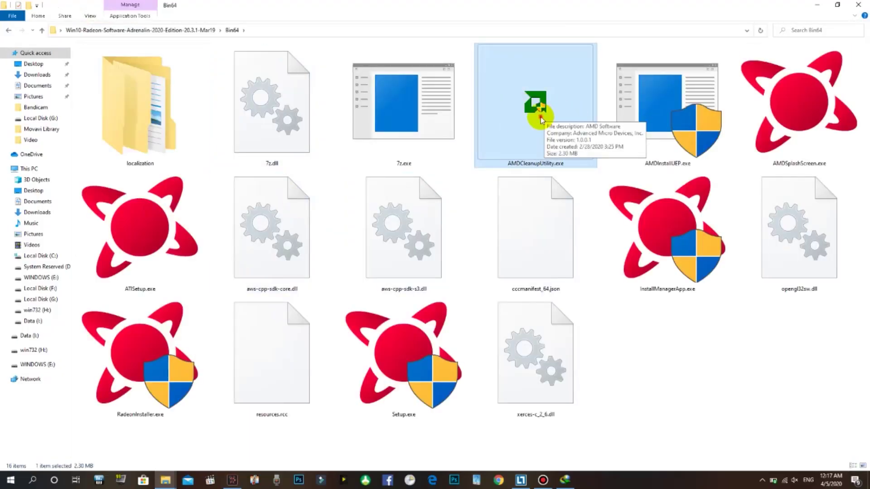
pyautogui.moveTo(537, 111); pyautogui.dragTo(533, 151)
pyautogui.doubleClick(533, 151)
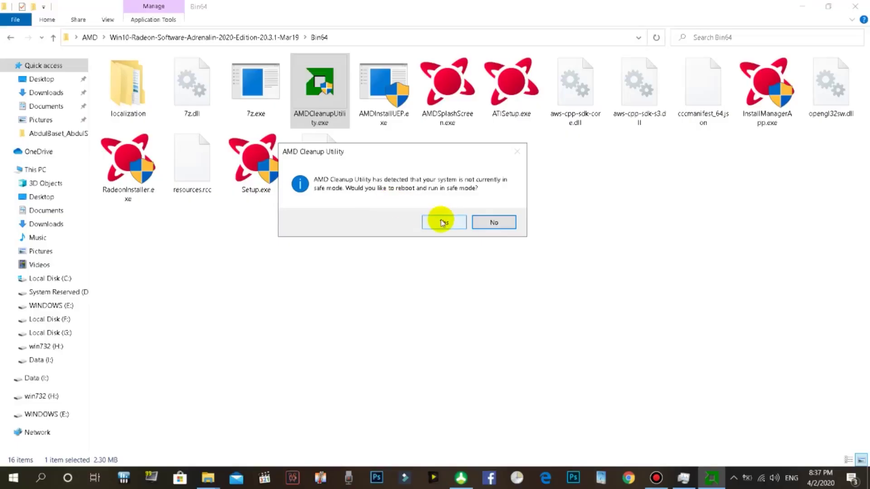
pyautogui.click(441, 222)
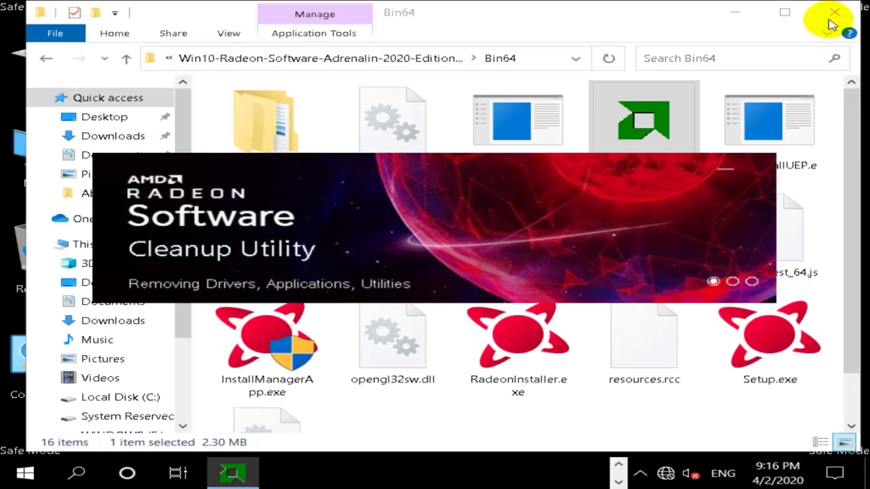
# Step: Finish the completed AMD cleanup and accept rebooting the system now
pyautogui.click(639, 299)
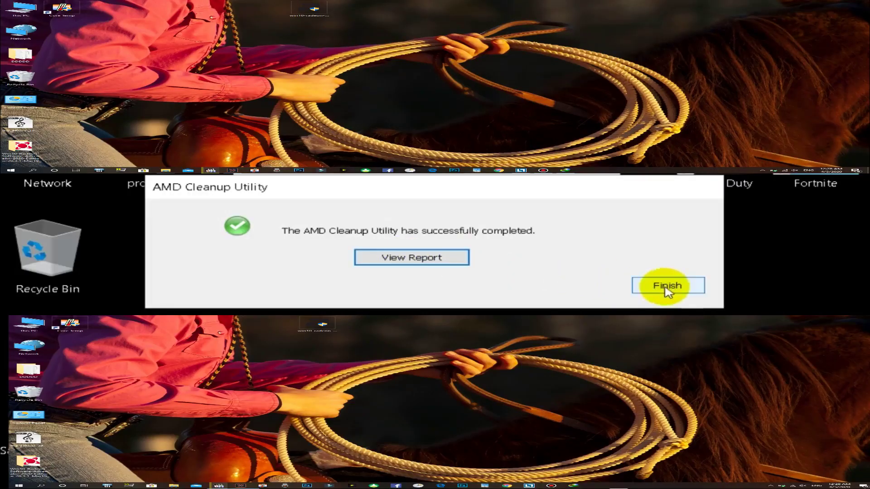
pyautogui.click(666, 286)
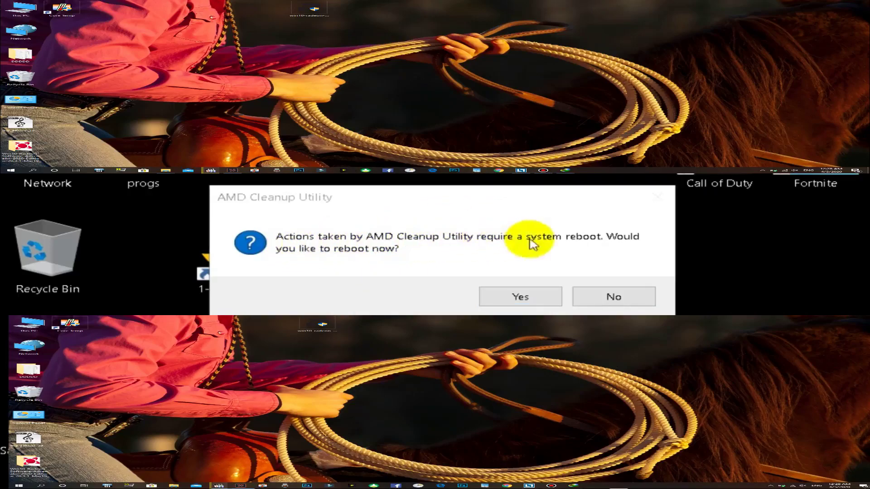
pyautogui.click(517, 296)
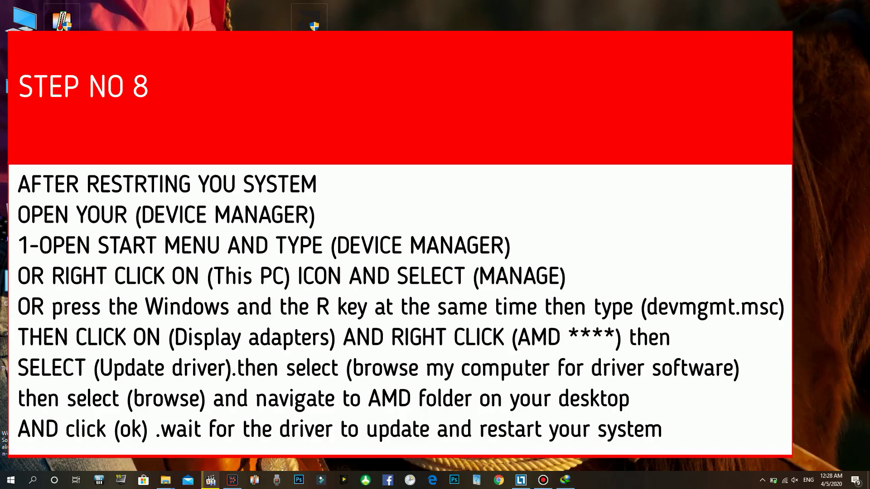
# Step: Open Computer Management from This PC and right-click the AMD Radeon HD 8790M under Display adapters
pyautogui.rightClick(10, 35)
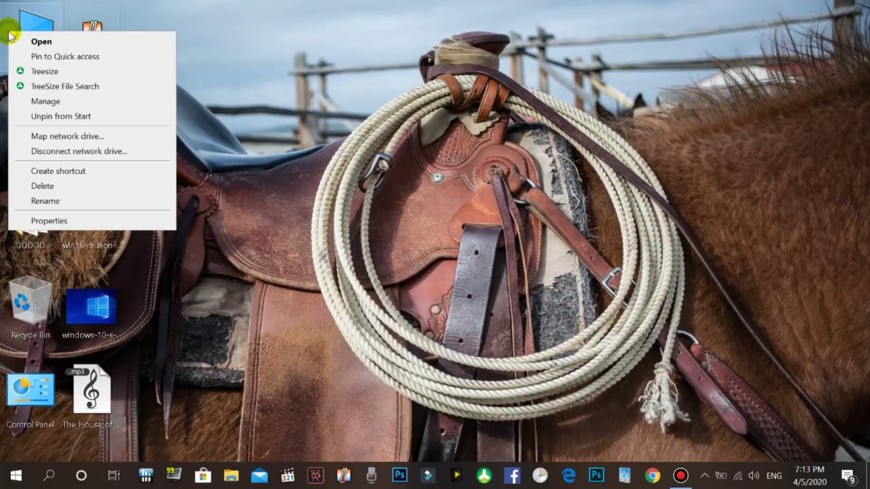
pyautogui.click(53, 102)
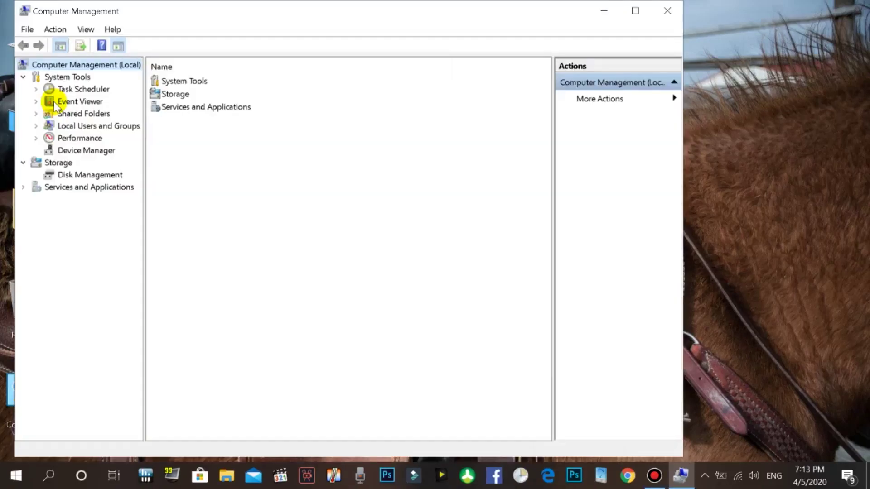
pyautogui.click(78, 152)
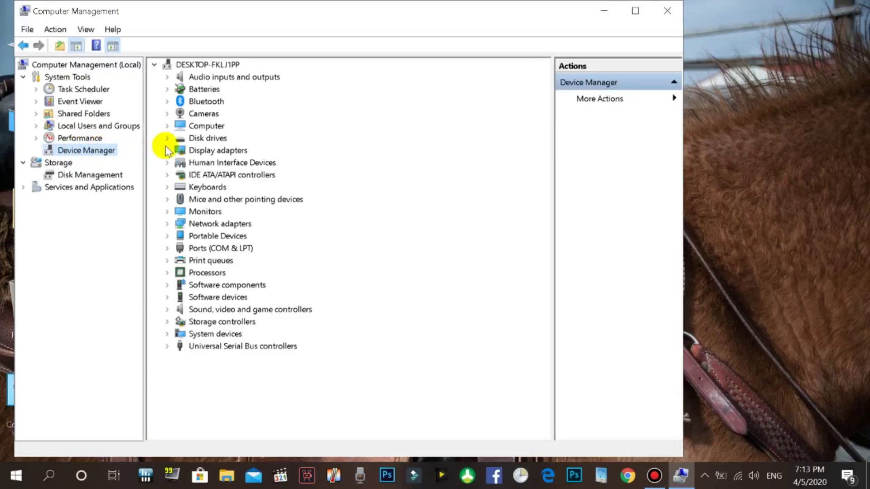
pyautogui.click(195, 152)
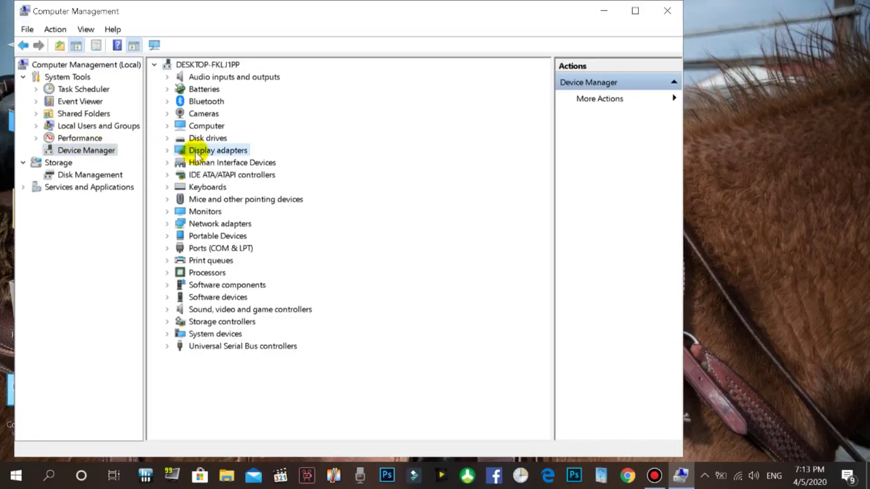
pyautogui.click(168, 151)
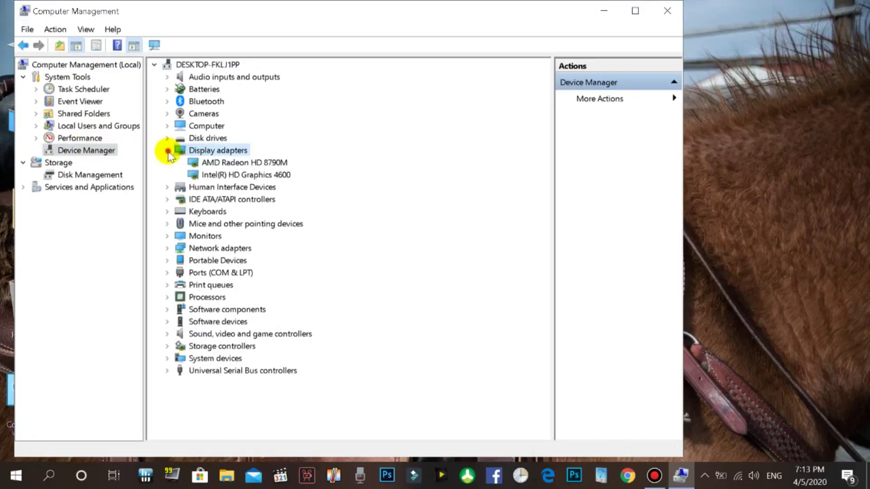
pyautogui.click(257, 164)
pyautogui.rightClick(257, 164)
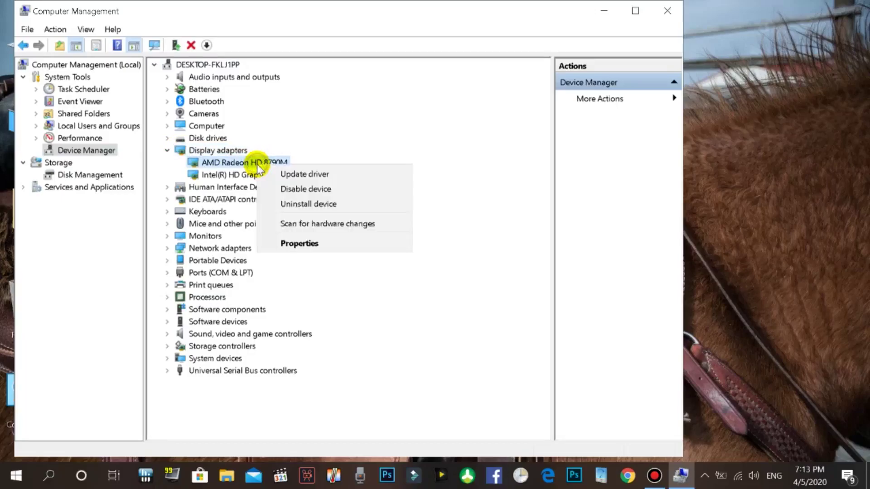
# Step: Point the AMD Radeon HD 8790M driver update at the extracted Adrenalin 2020 folder on the Desktop
pyautogui.click(297, 175)
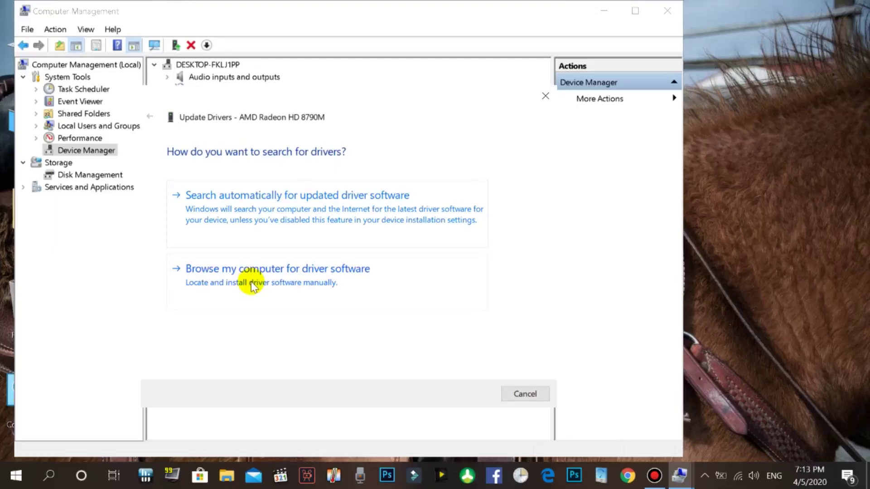
pyautogui.click(252, 285)
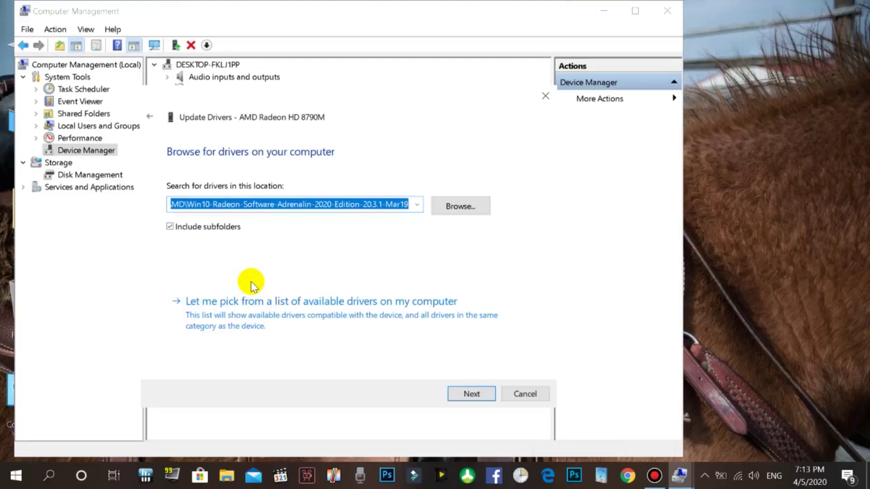
pyautogui.click(462, 207)
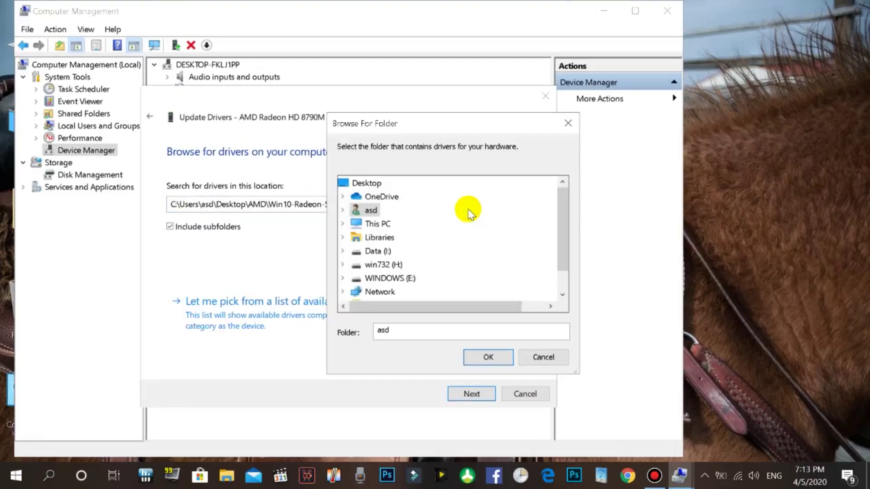
pyautogui.click(368, 183)
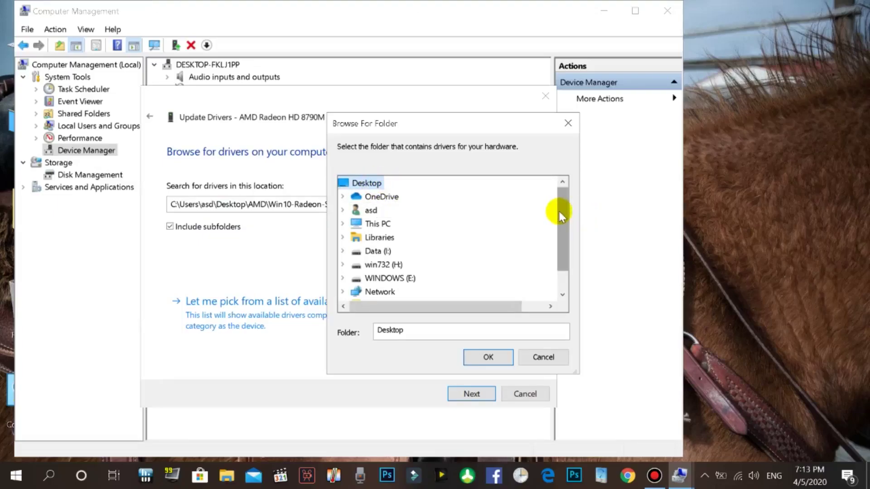
pyautogui.moveTo(562, 216); pyautogui.dragTo(558, 254)
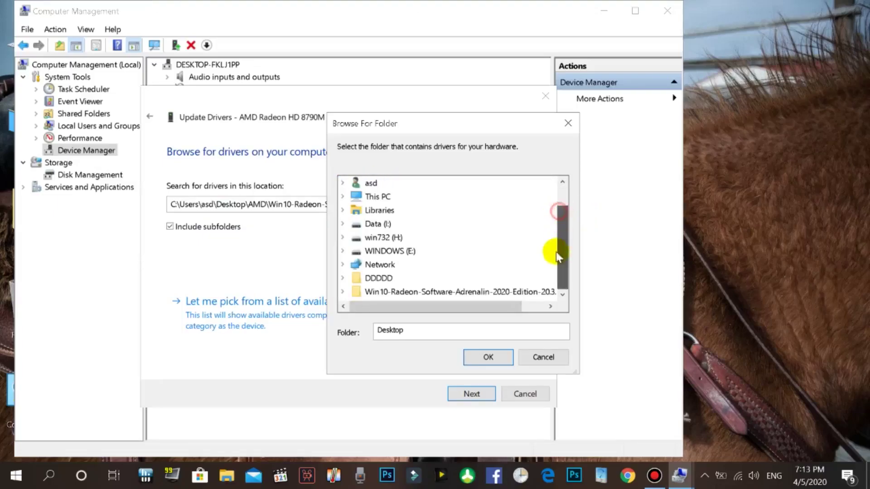
pyautogui.click(442, 292)
pyautogui.click(492, 358)
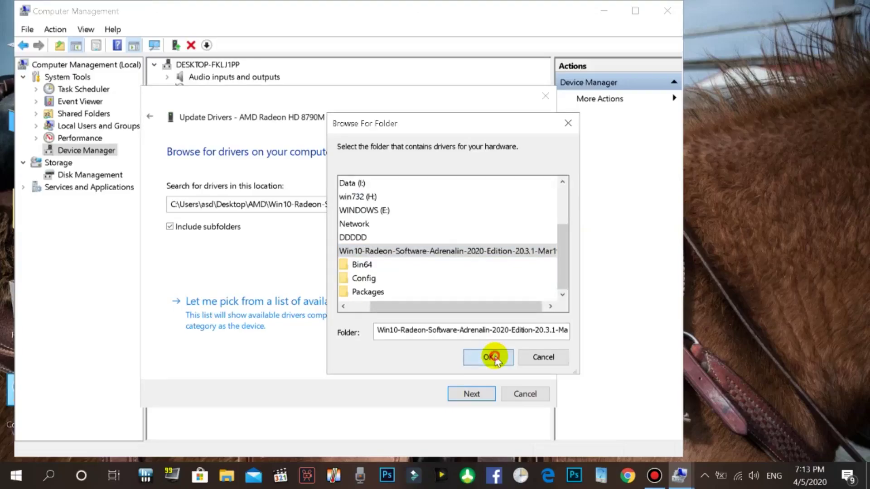
# Step: Search that folder including subfolders for drivers, then search Start for Device Manager
pyautogui.click(171, 227)
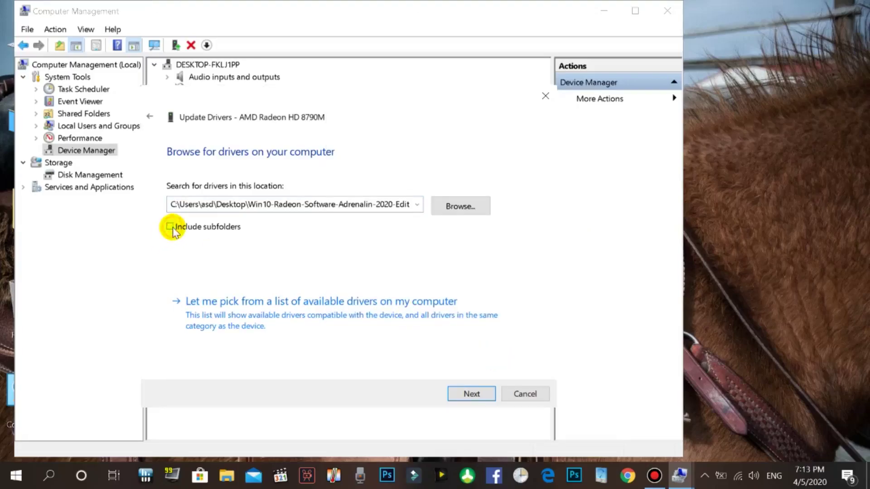
pyautogui.click(175, 229)
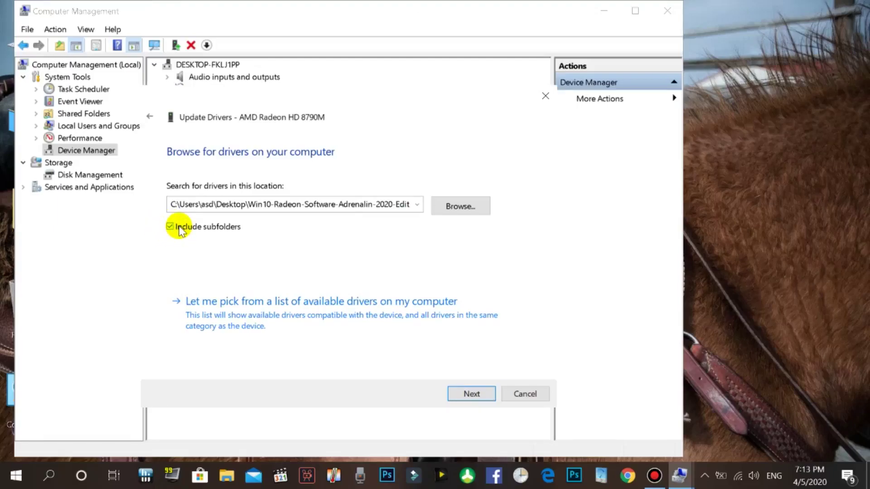
pyautogui.click(471, 394)
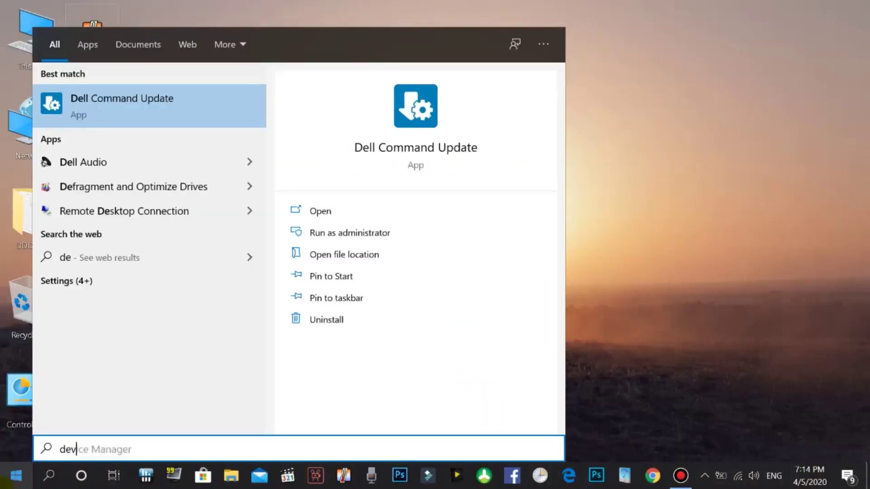
pyautogui.write('vice')
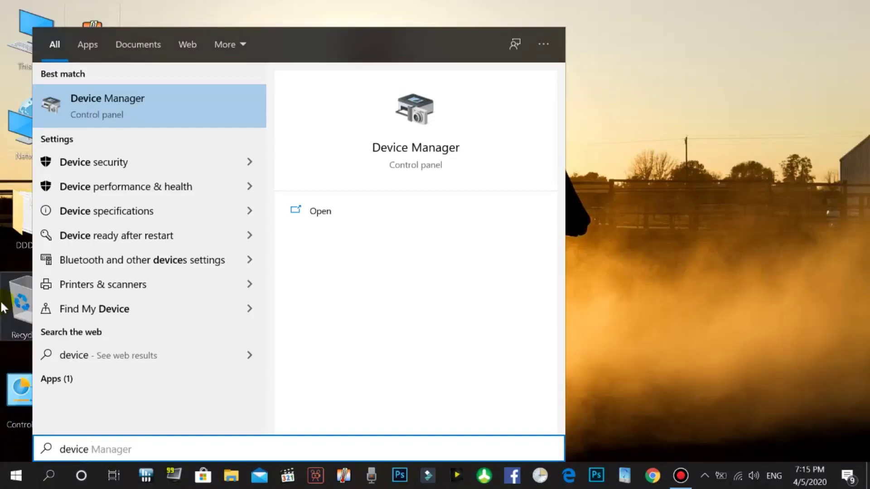
# Step: In Device Manager, choose the Desktop's Adrenalin 2020 folder as the AMD Radeon HD 8790M driver location
pyautogui.click(139, 99)
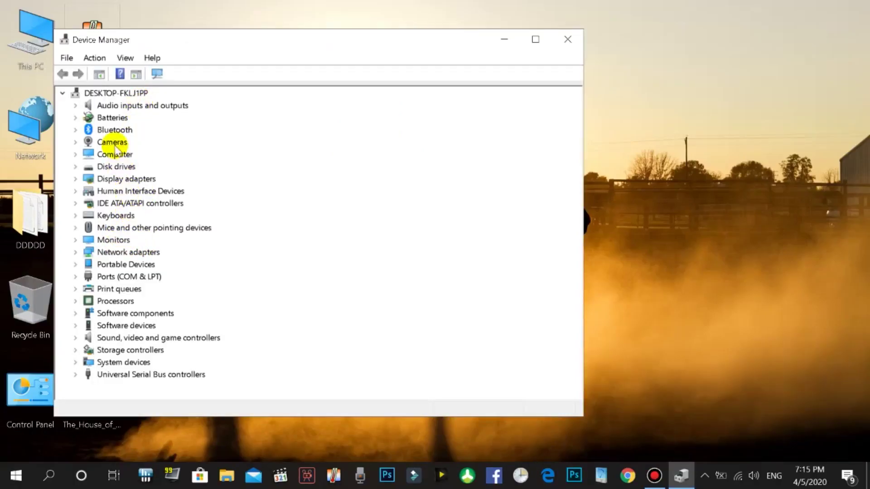
pyautogui.doubleClick(119, 180)
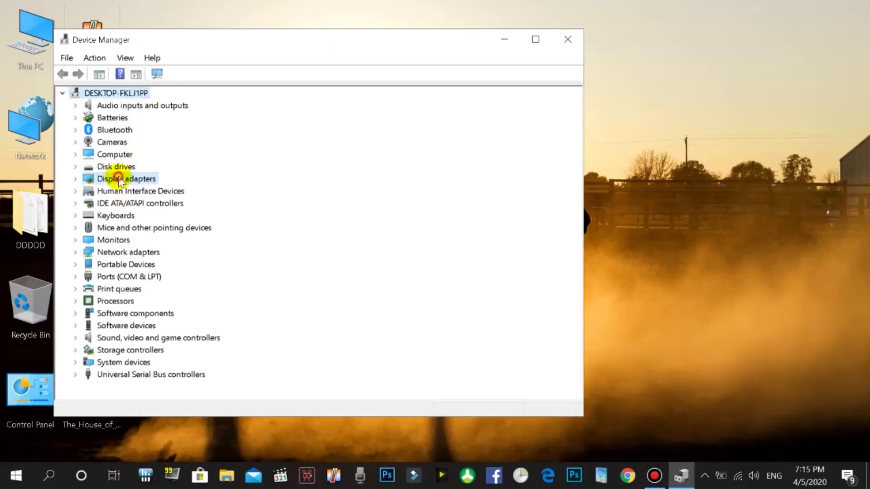
pyautogui.rightClick(132, 191)
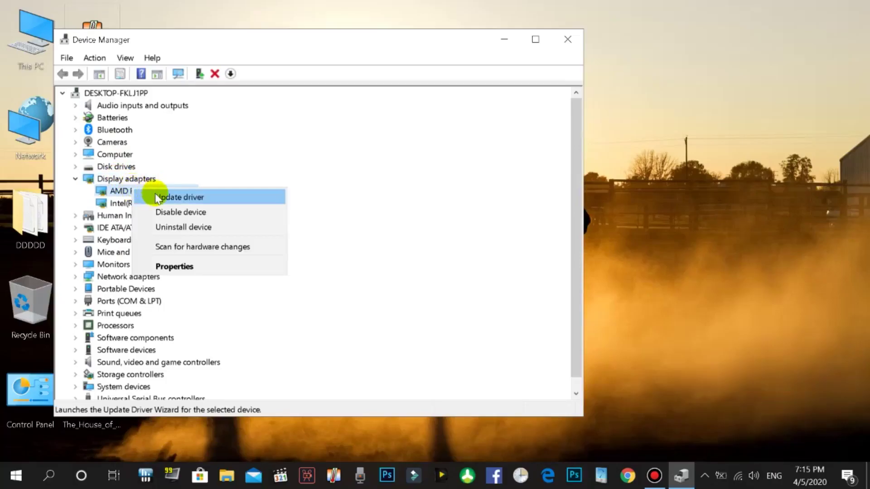
pyautogui.click(156, 197)
pyautogui.click(348, 285)
pyautogui.click(430, 200)
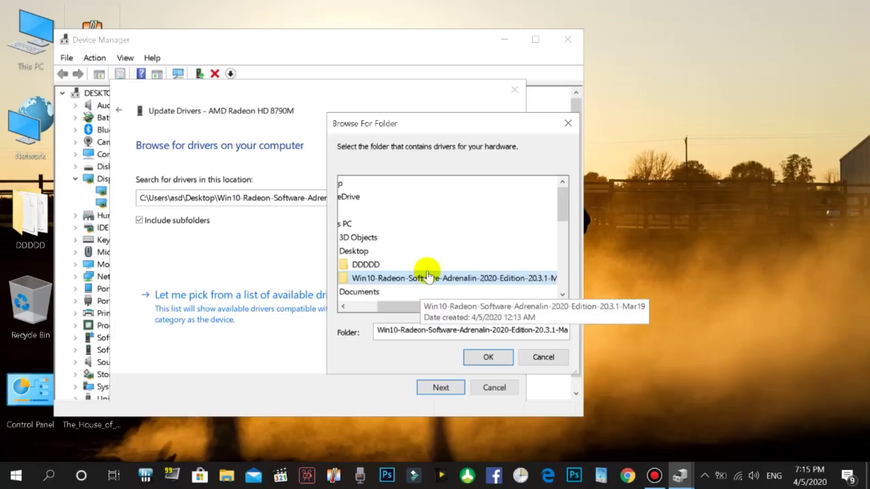
pyautogui.click(426, 268)
pyautogui.click(425, 278)
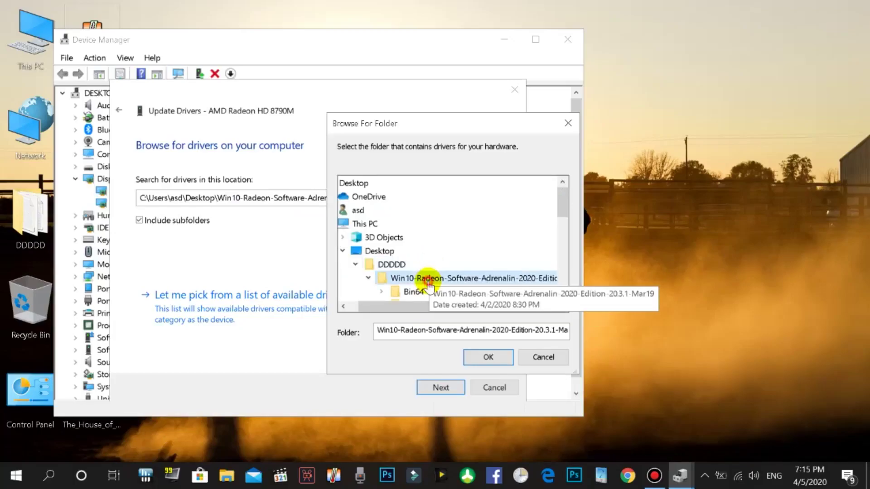
pyautogui.click(369, 278)
pyautogui.click(373, 292)
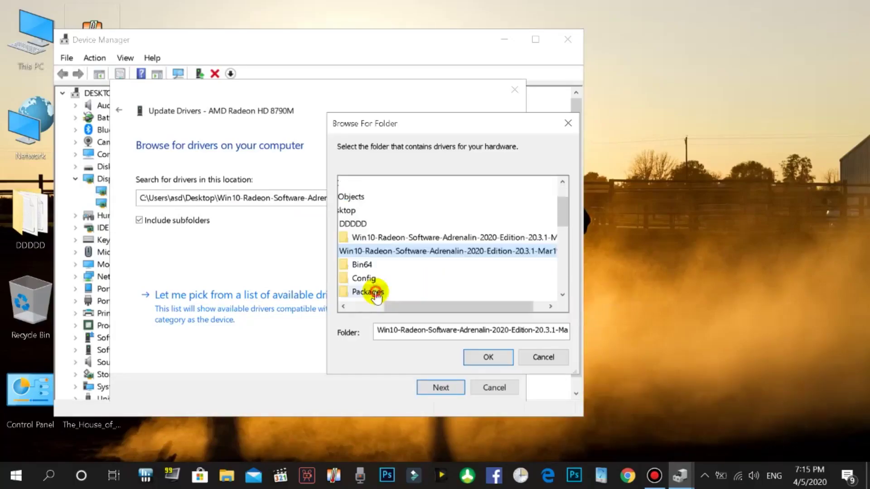
pyautogui.click(501, 360)
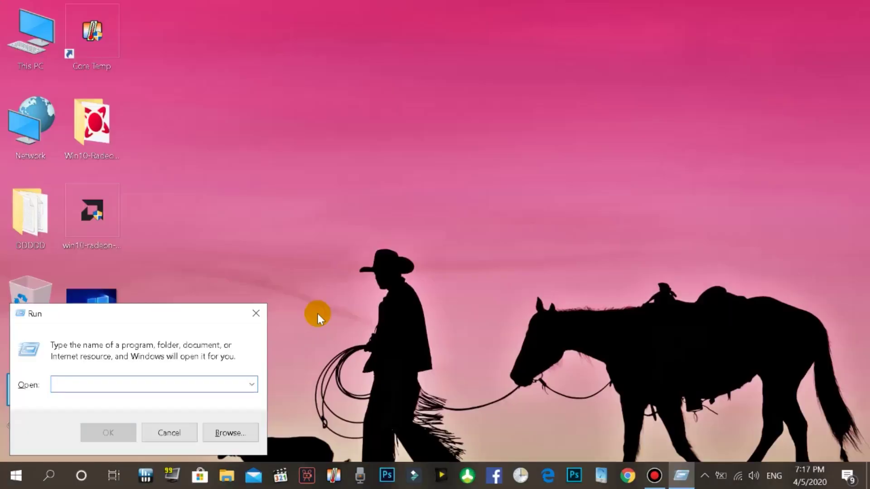
# Step: Run devmgmt.msc and pick the extracted Adrenalin 2020 folder as the AMD Radeon HD 8790M driver location
pyautogui.write('devmgmt.msc')
pyautogui.press('Return')
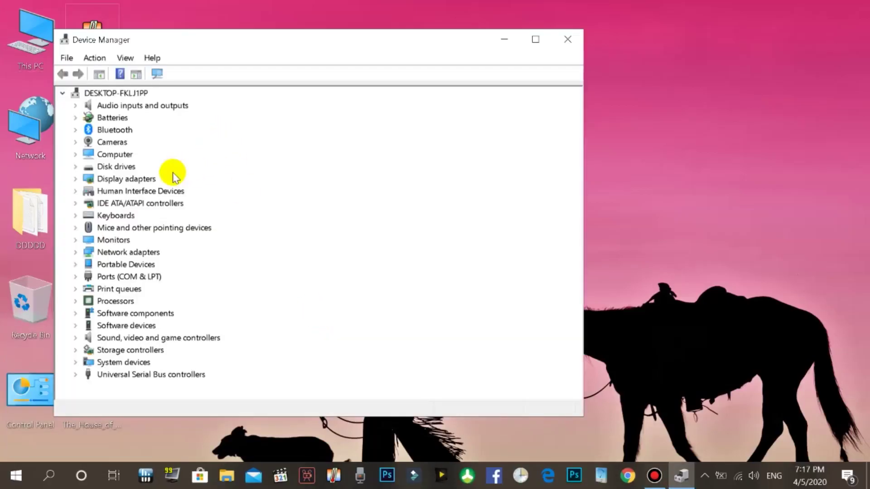
pyautogui.doubleClick(130, 181)
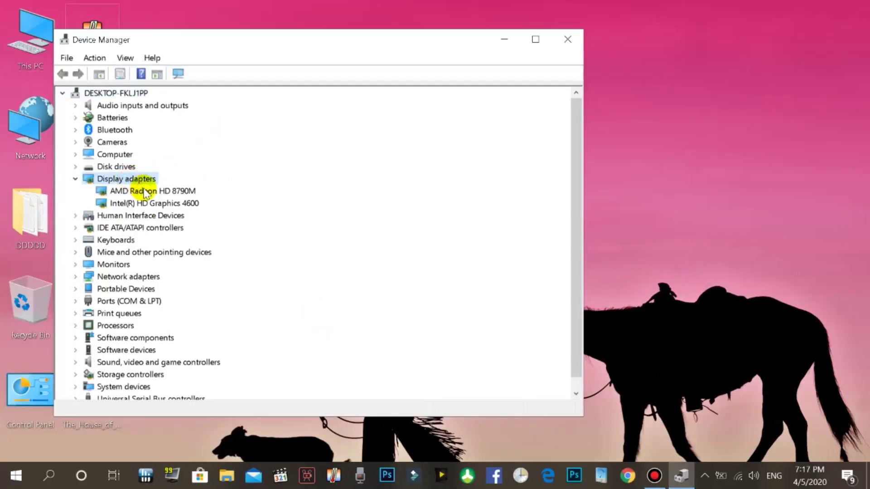
pyautogui.click(151, 191)
pyautogui.rightClick(150, 189)
pyautogui.click(177, 197)
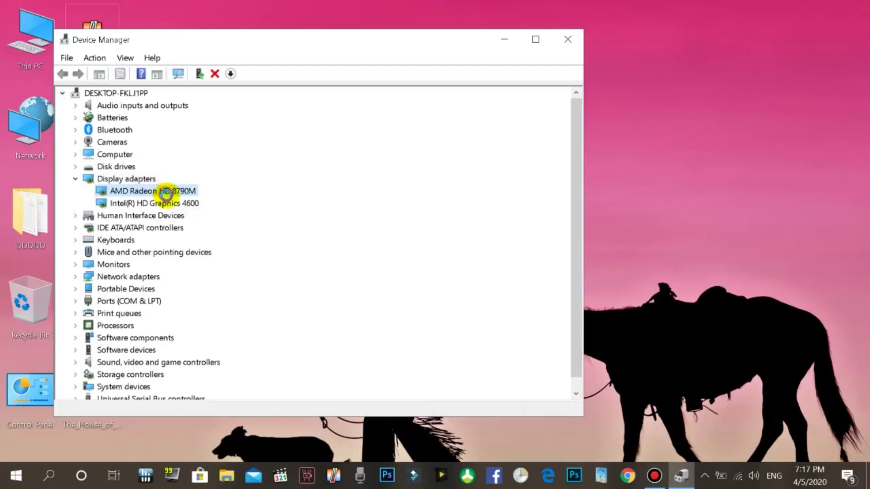
pyautogui.click(227, 291)
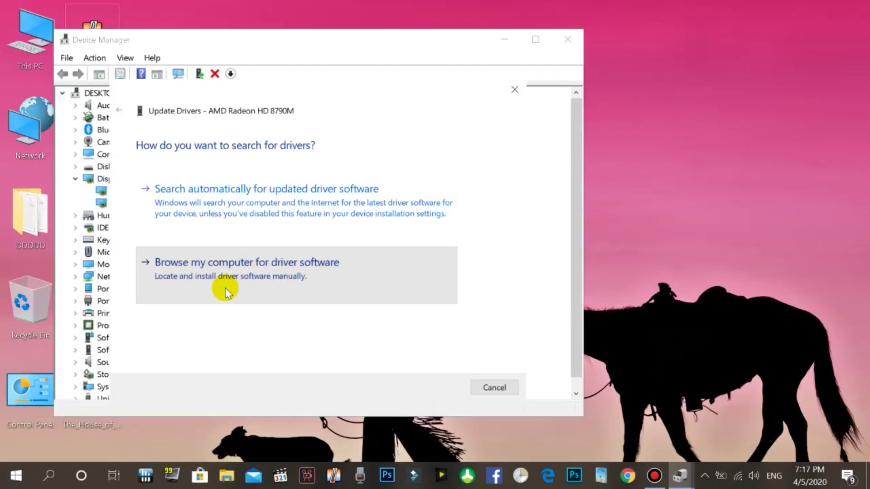
pyautogui.click(434, 205)
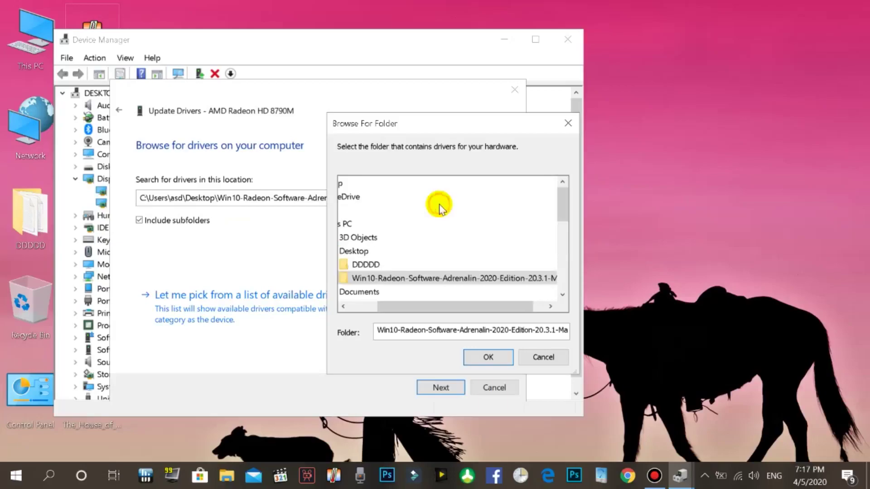
pyautogui.click(481, 274)
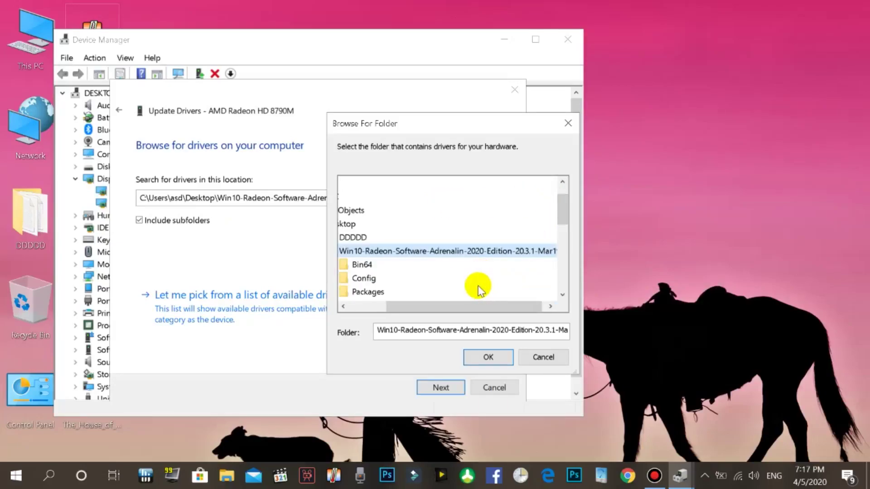
pyautogui.click(488, 356)
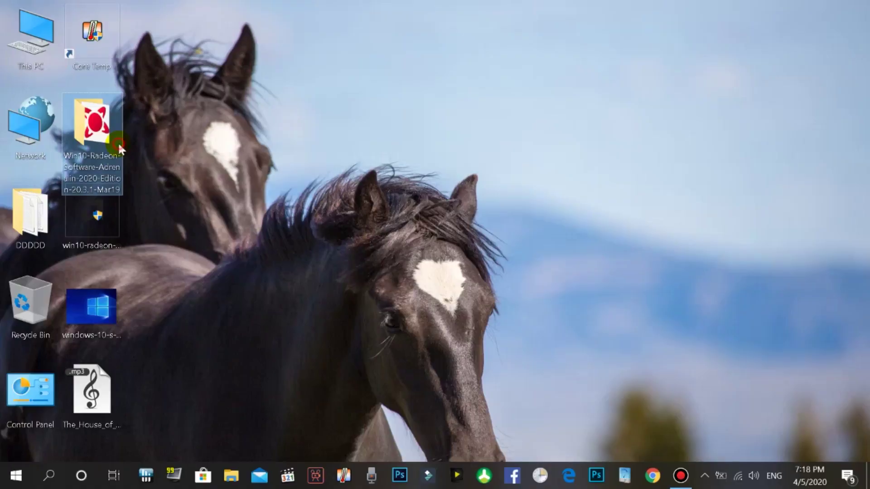
# Step: Open the Win10-Radeon-Software-Adrenalin-2020-Edition-20.3.1-Mar19 folder and run its Setup.exe
pyautogui.doubleClick(119, 145)
pyautogui.click(669, 150)
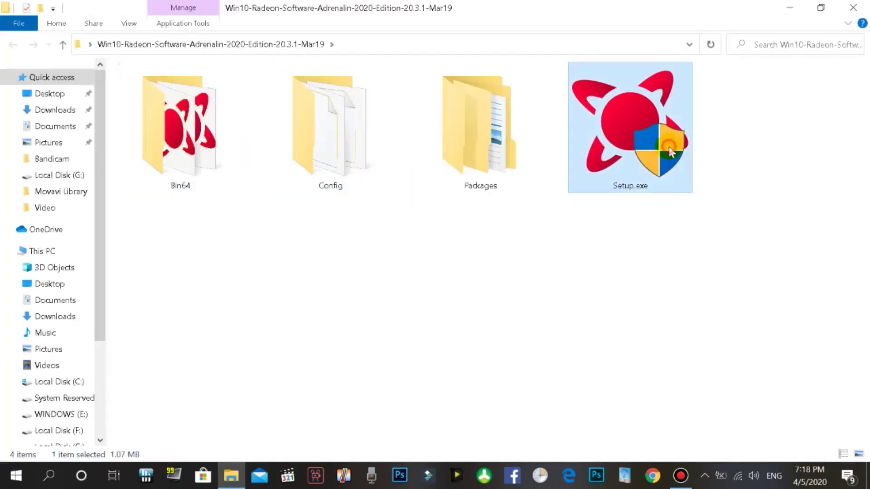
pyautogui.doubleClick(670, 149)
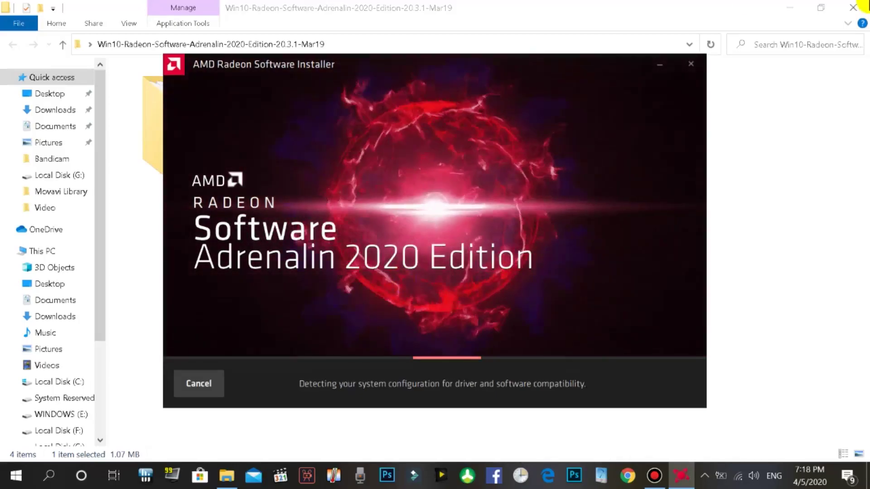
# Step: Close File Explorer and start installing Radeon Software Adrenalin 2020 Edition 20.3.1
pyautogui.click(861, 5)
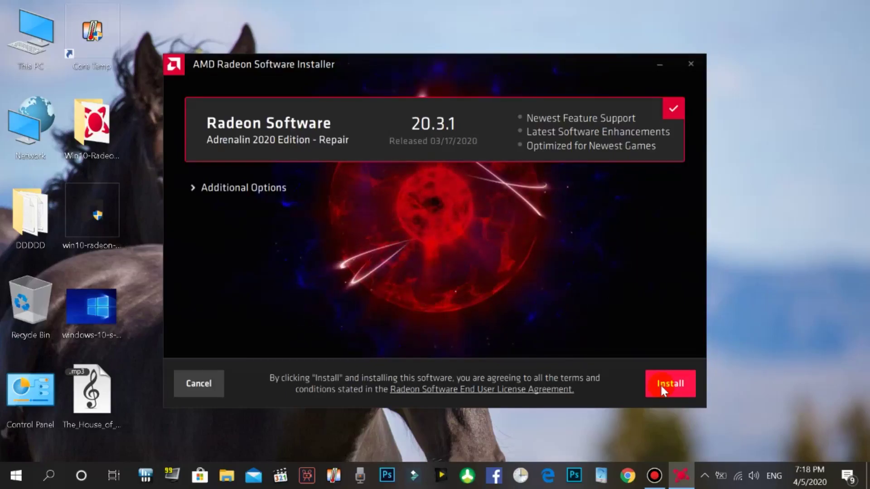
pyautogui.click(663, 388)
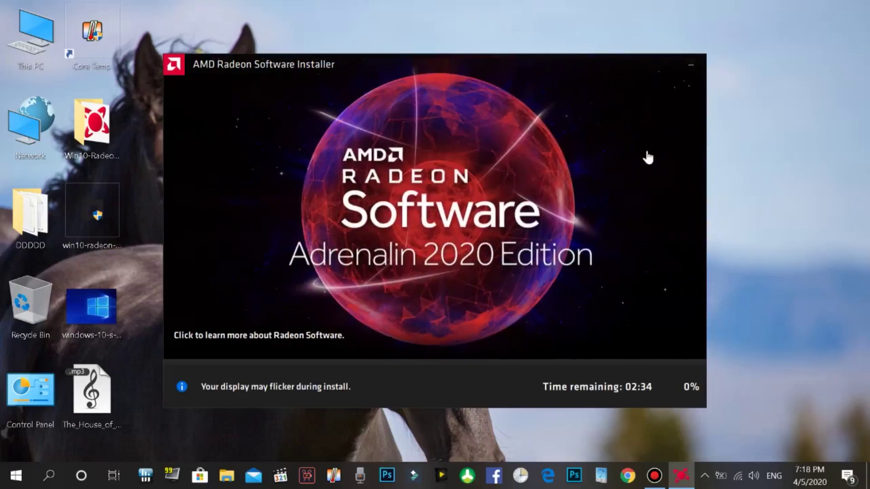